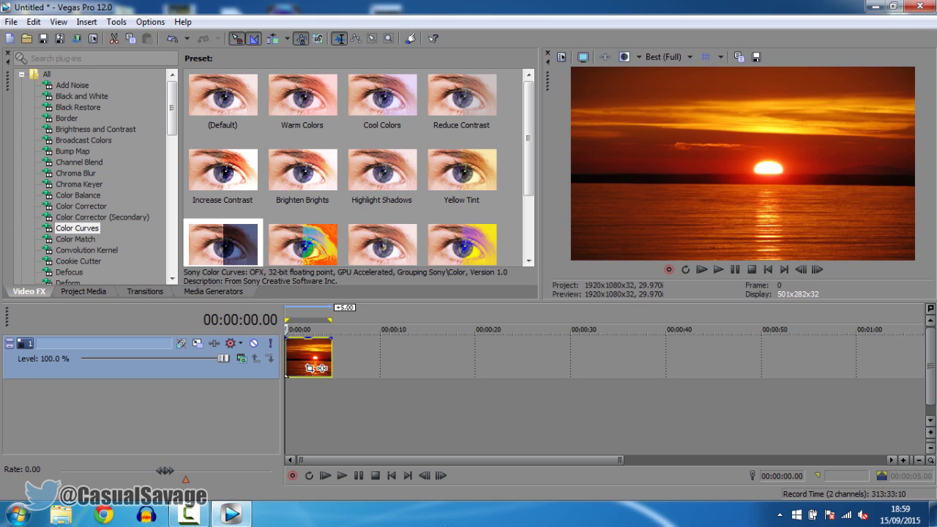
- Scrub the playhead through the sunset clip, checking its end around 00:00:04.10
click(296, 360)
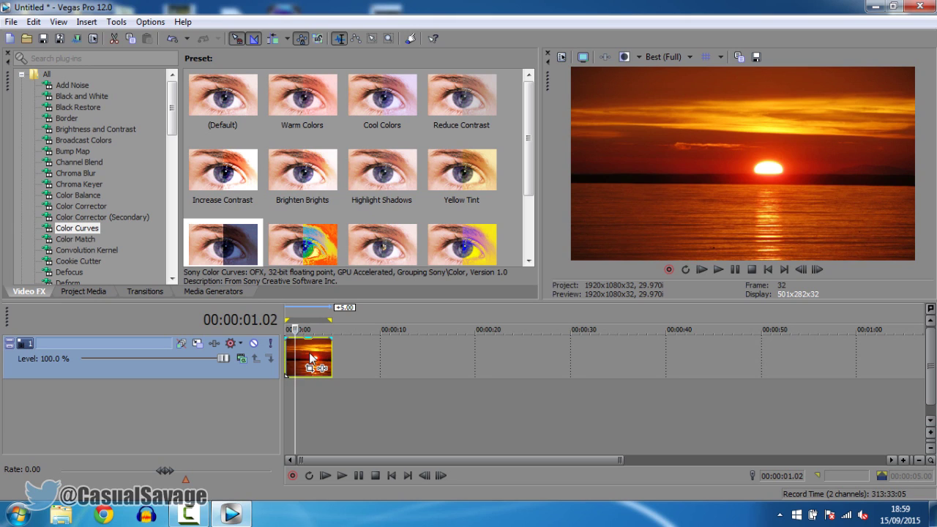
click(323, 357)
click(327, 357)
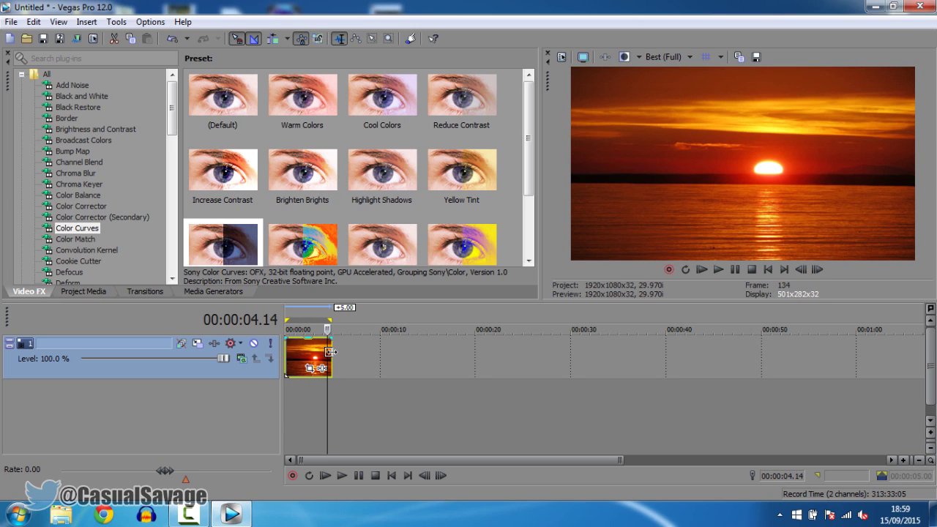
click(285, 357)
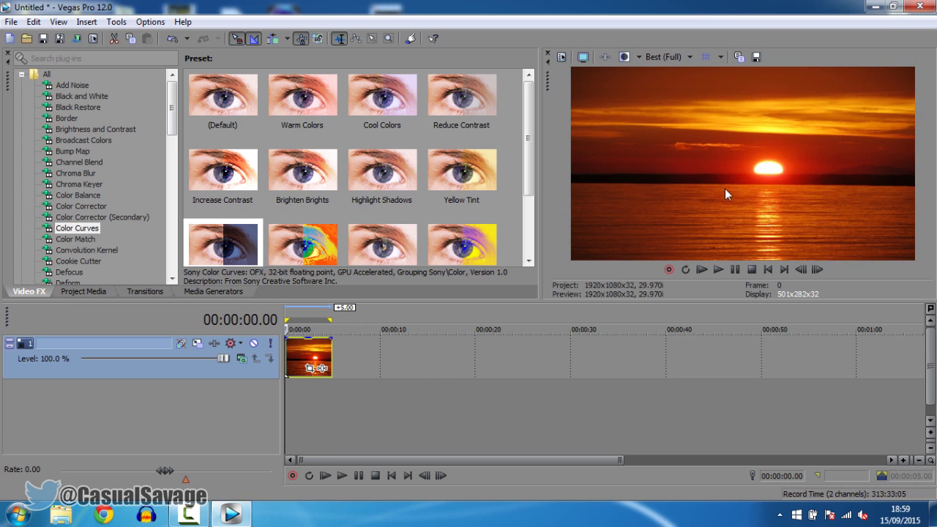
click(331, 355)
click(327, 342)
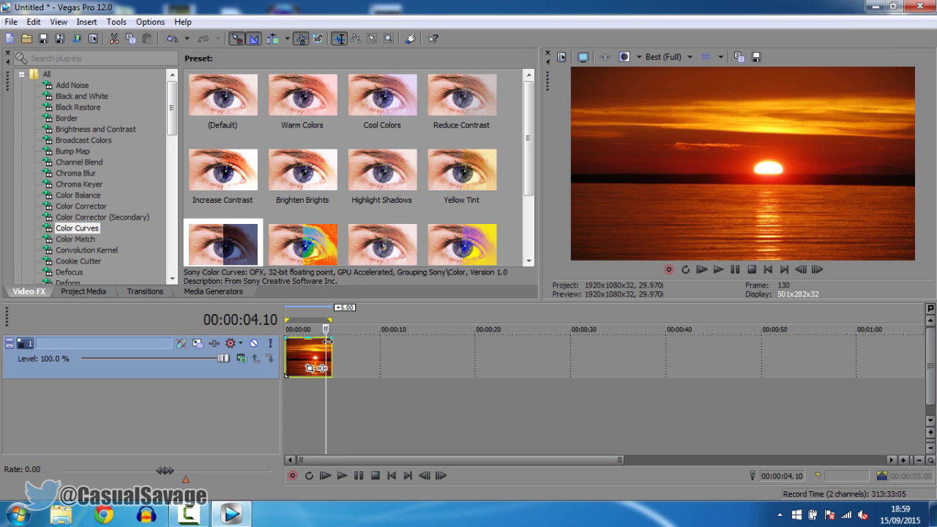
- Try a long fade-out on the sunset clip, preview it, then remove it again
drag(326, 342, 303, 346)
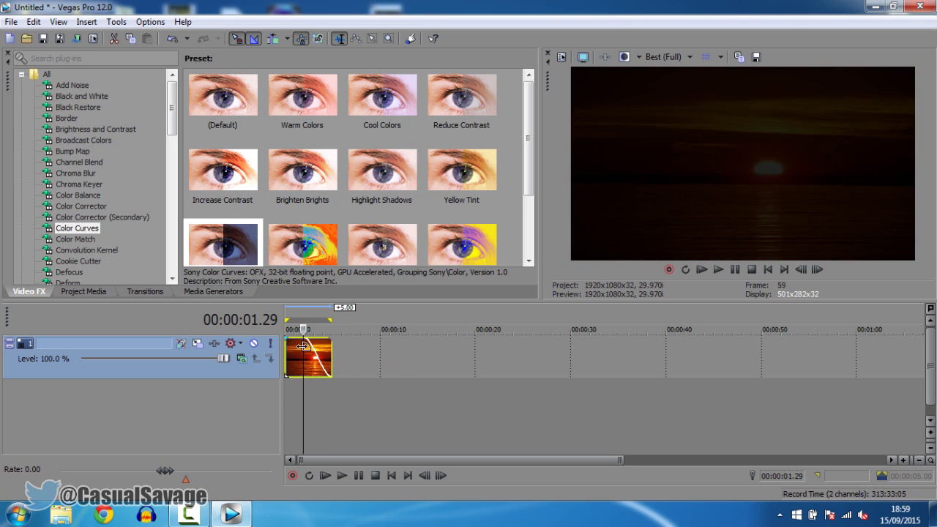
click(718, 269)
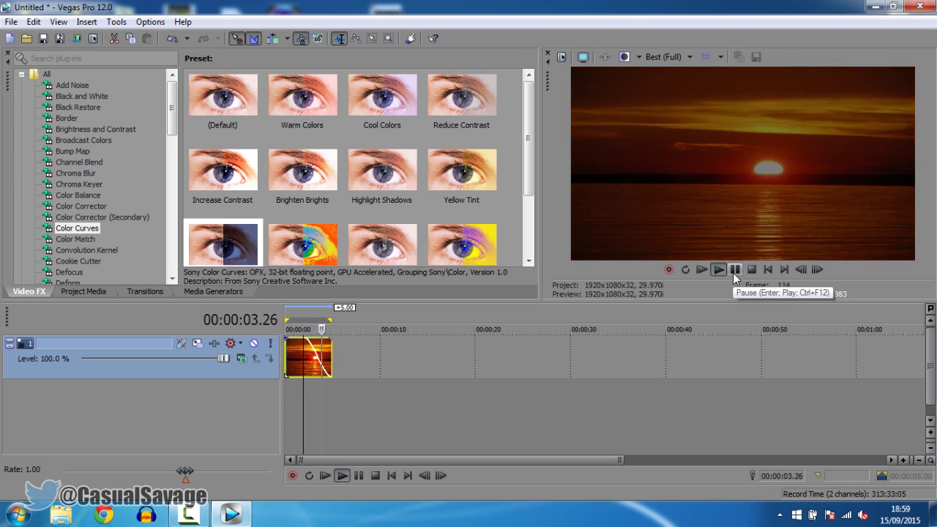
key(space)
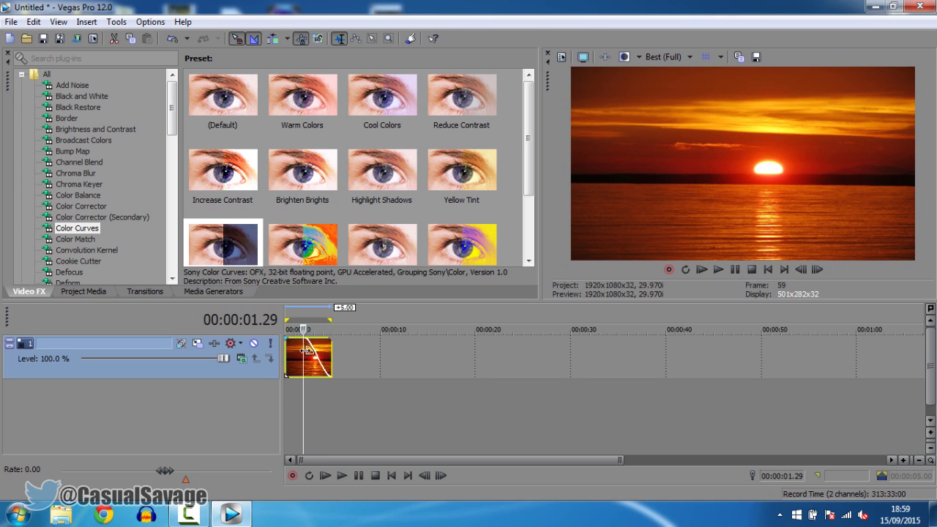
drag(307, 351, 331, 340)
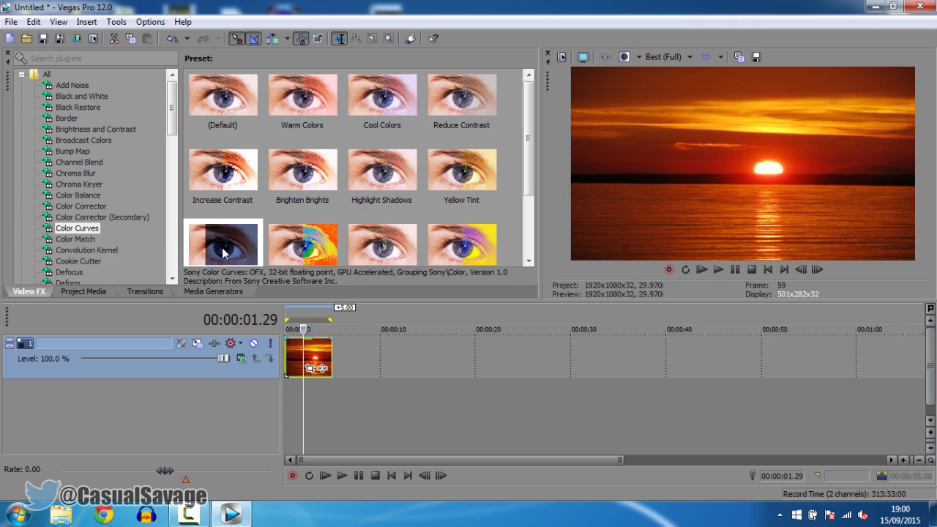
- Apply the Night Color Curves preset and move its keyframe to the clip's end
drag(223, 253, 309, 356)
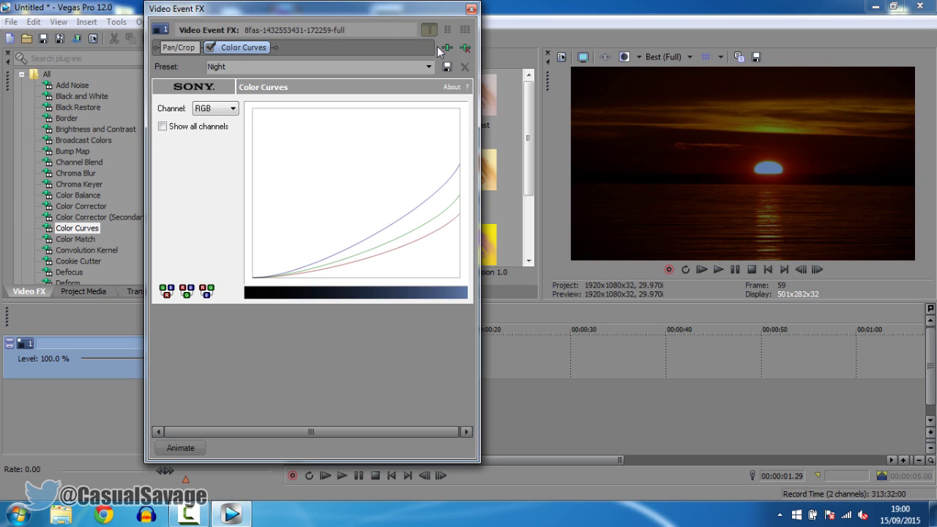
click(170, 448)
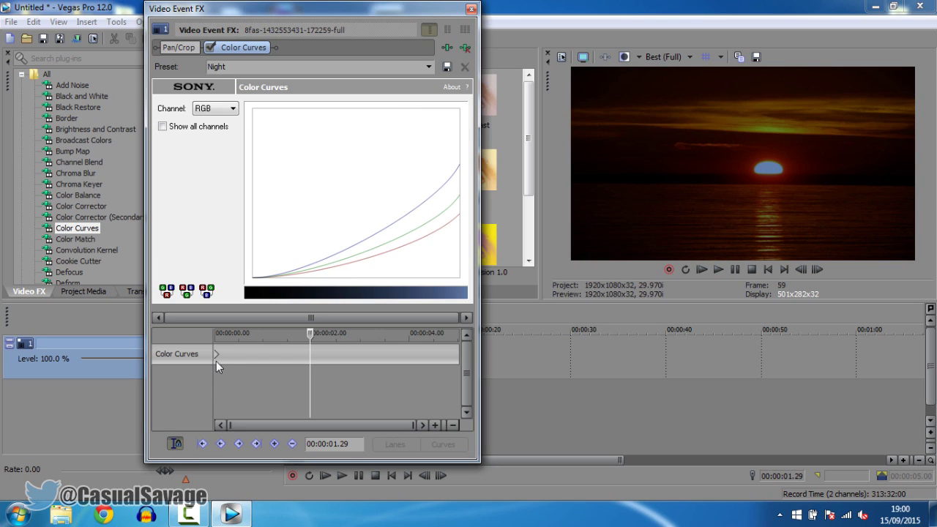
click(216, 355)
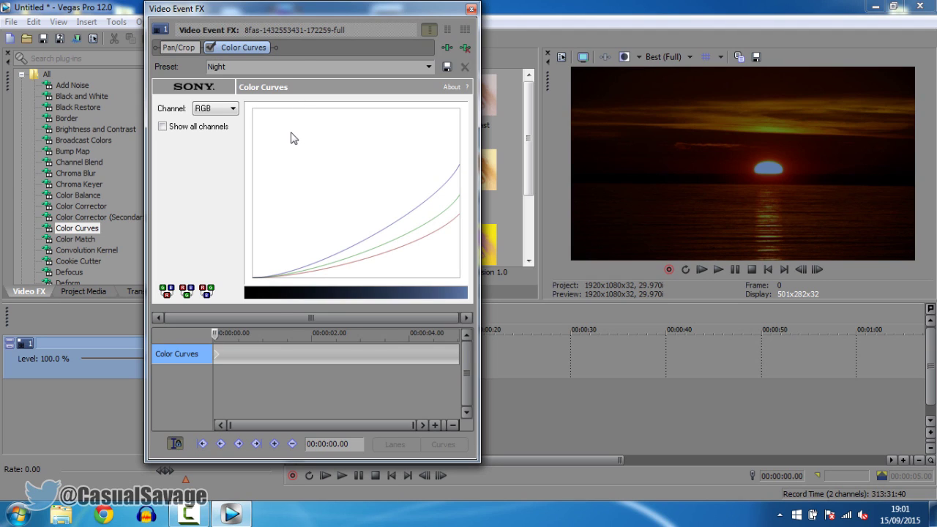
drag(216, 354, 474, 359)
click(274, 444)
click(428, 67)
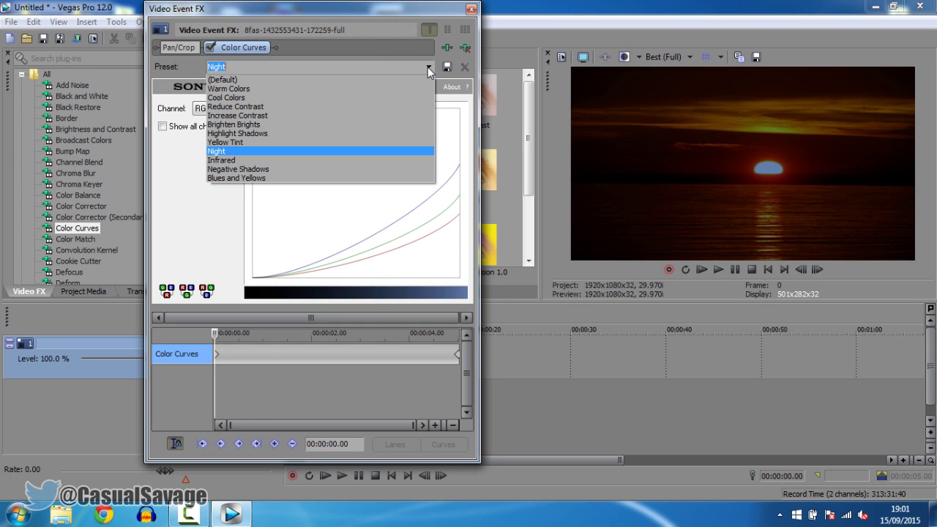
click(386, 79)
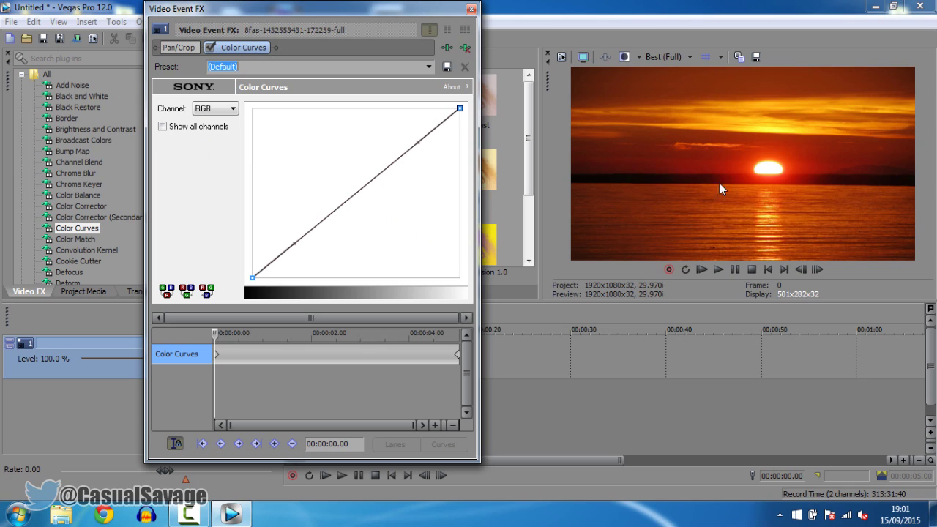
click(454, 354)
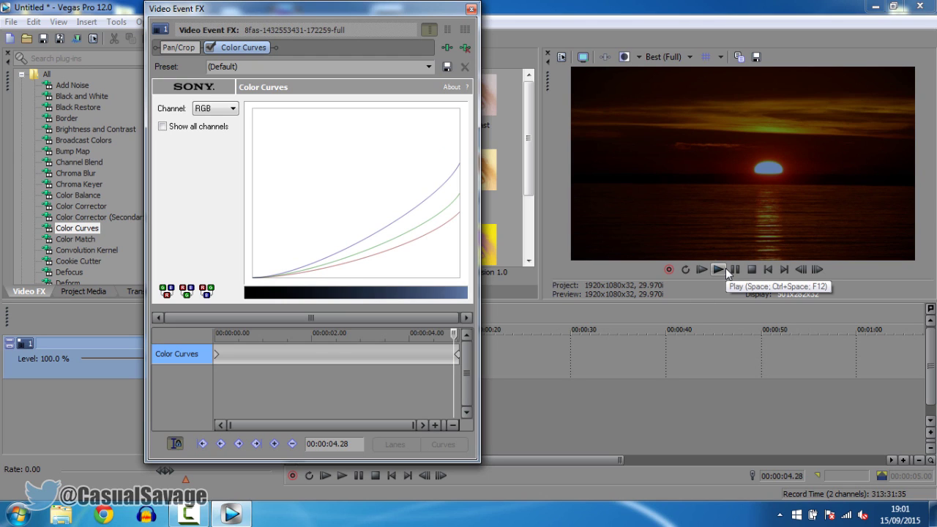
click(701, 269)
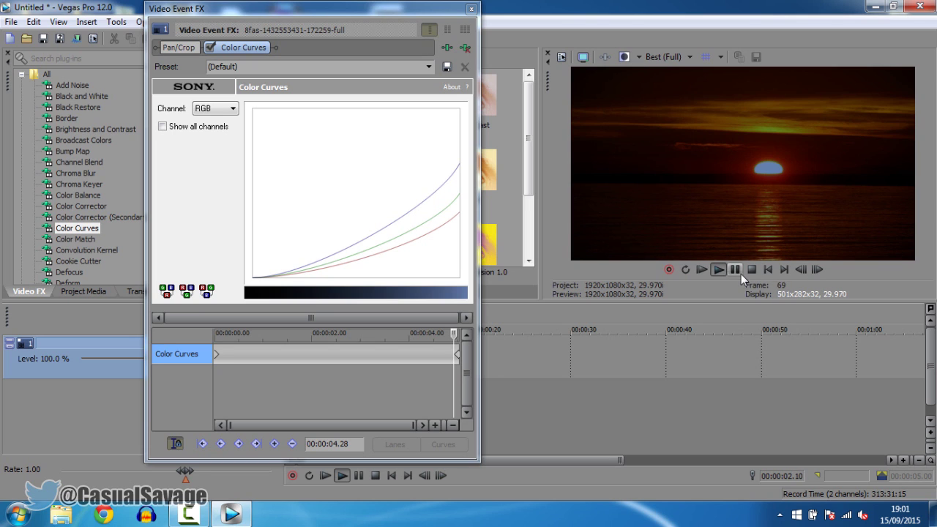
click(736, 270)
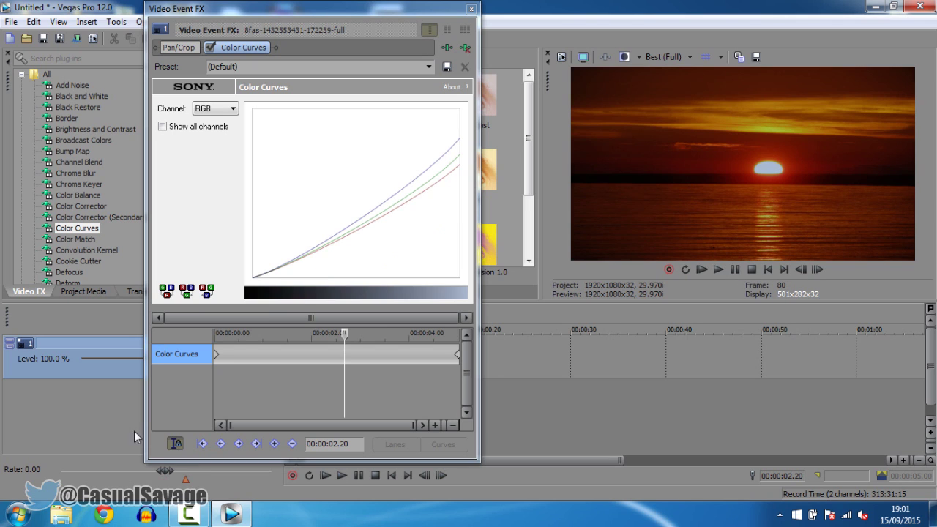
click(219, 334)
mouse_move(218, 333)
mouse_down()
mouse_move(464, 342)
mouse_move(464, 358)
mouse_up()
- Apply the Infrared Color Curves preset at the clip's last frame
click(462, 372)
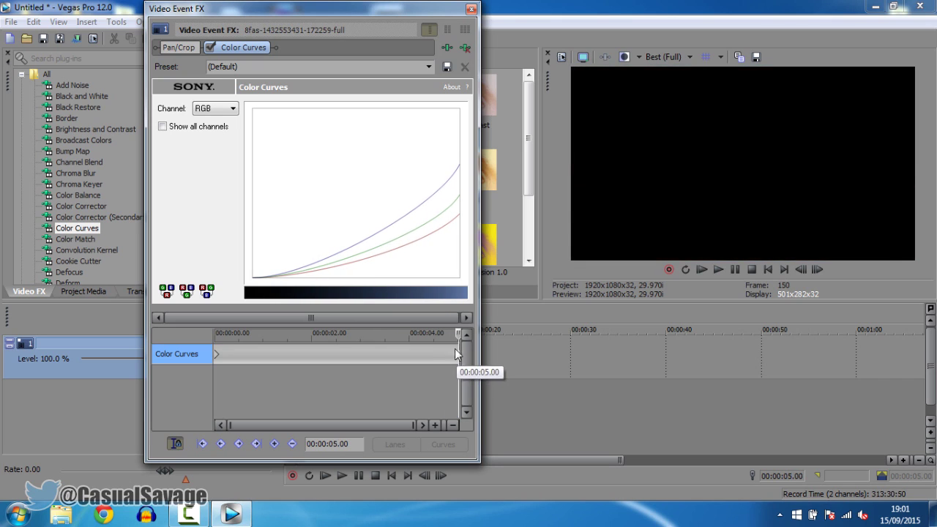
click(430, 66)
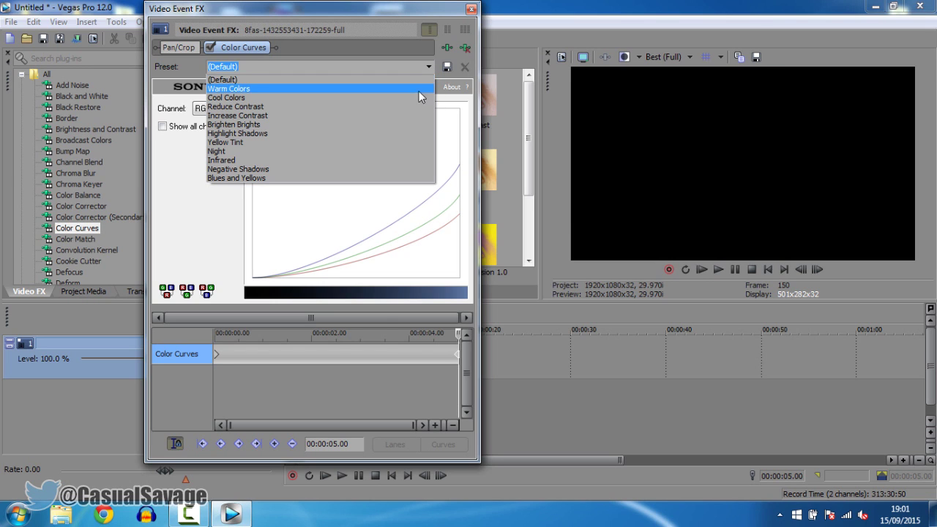
click(362, 158)
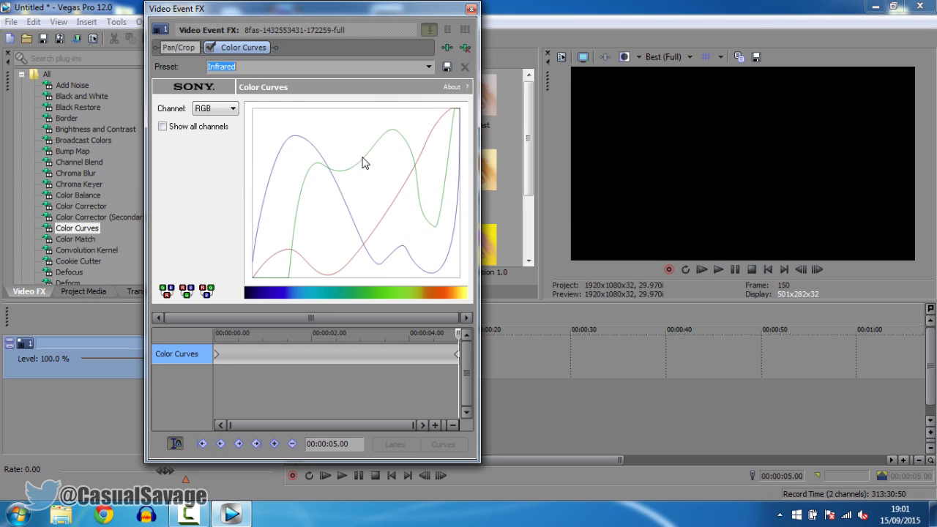
- Scrub from the clip start to preview the curves transition, then close Video Event FX
click(218, 342)
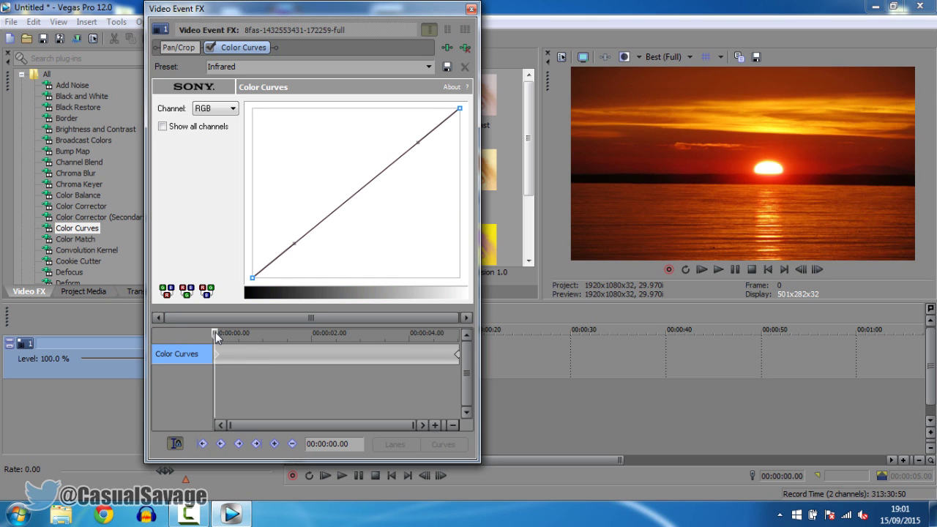
drag(216, 332, 404, 358)
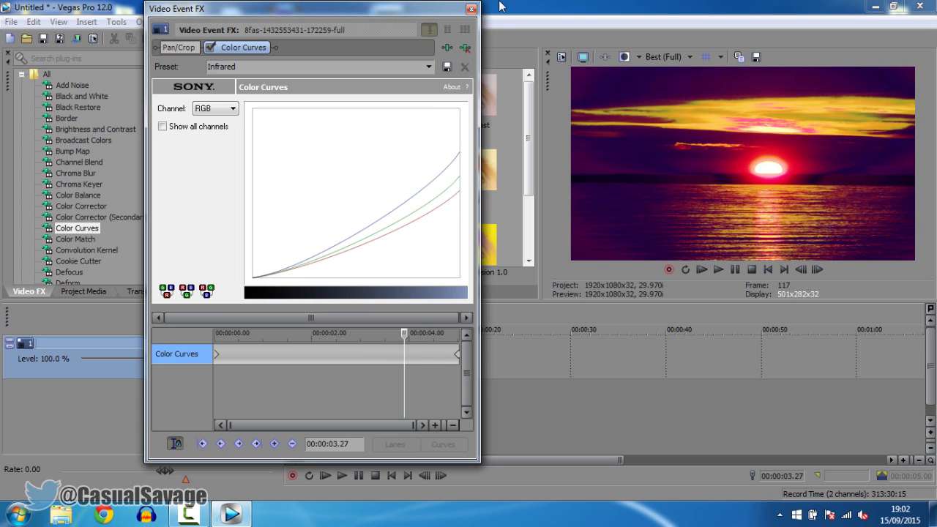
click(472, 9)
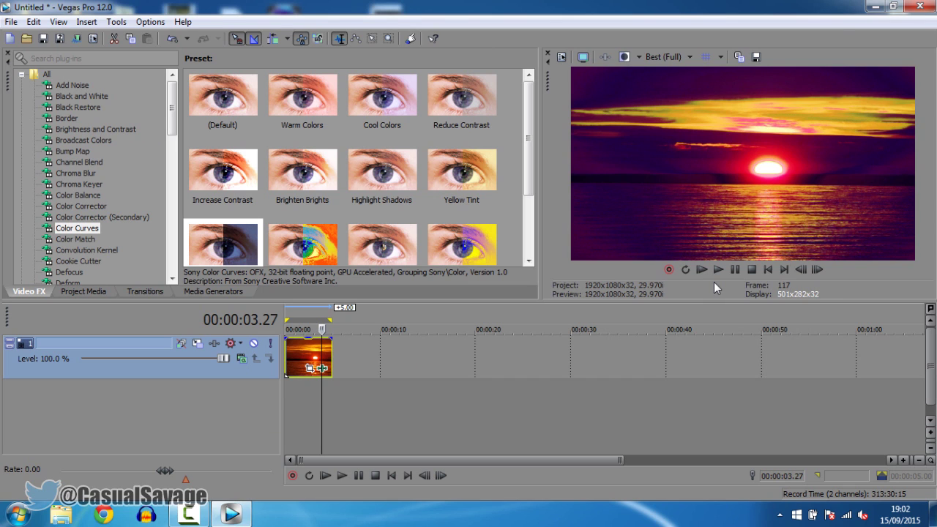
- Apply the default Lens Flare to the sunset clip, place its light beside the sun, Intensity 0.313
scroll(133, 139, down, 10)
click(73, 85)
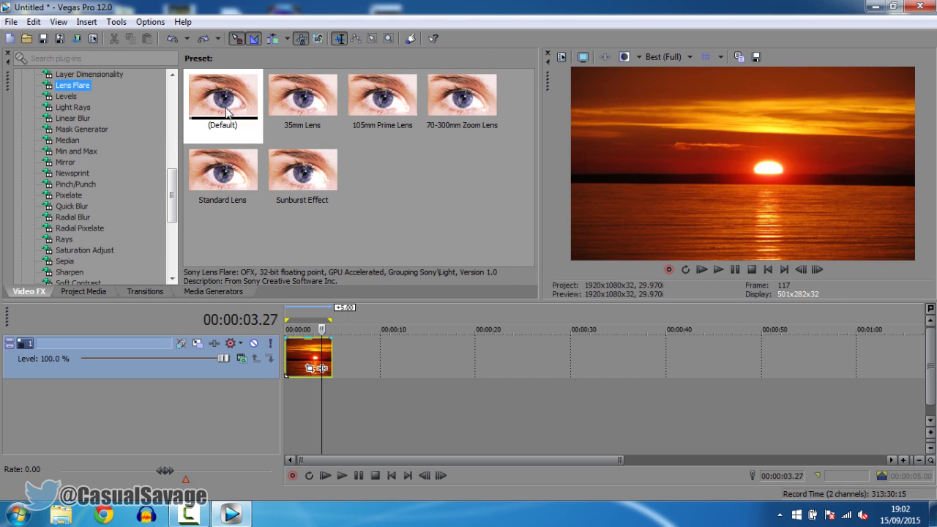
drag(229, 107, 323, 347)
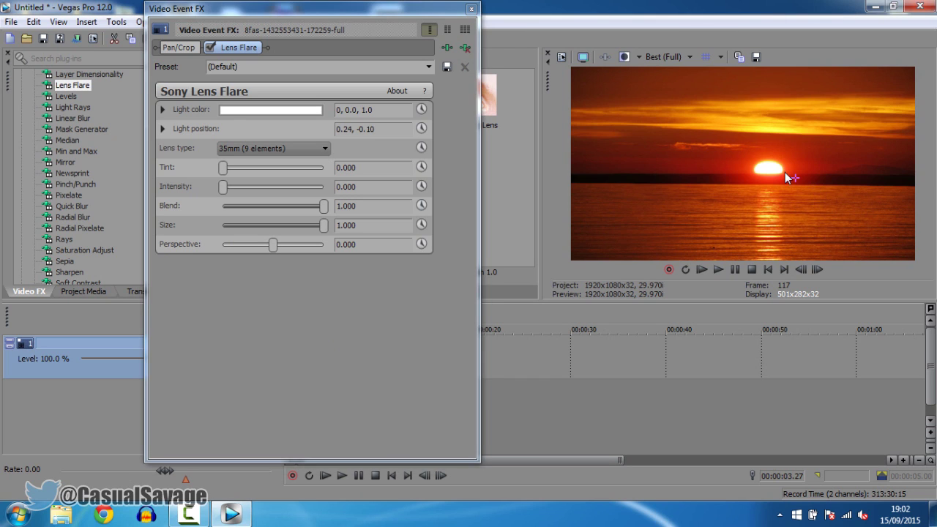
drag(754, 176, 741, 180)
drag(224, 189, 242, 192)
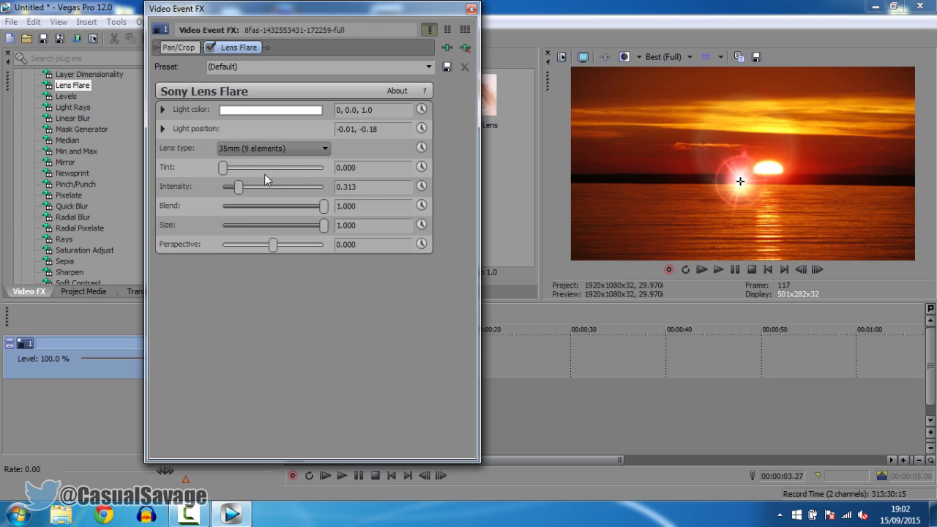
- Keyframe Lens Flare Intensity from 2.000 at the start to 0.000 at 00:00:04.27
click(422, 186)
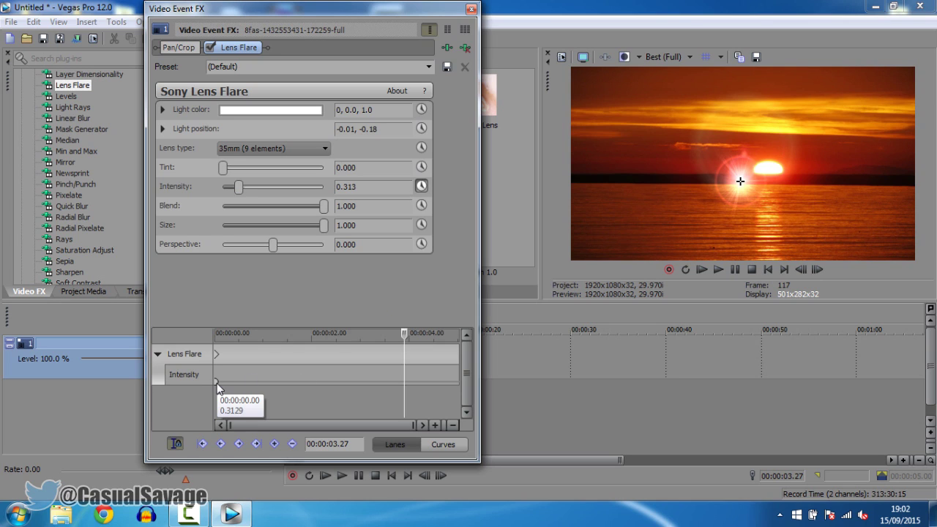
click(217, 383)
drag(239, 185, 335, 188)
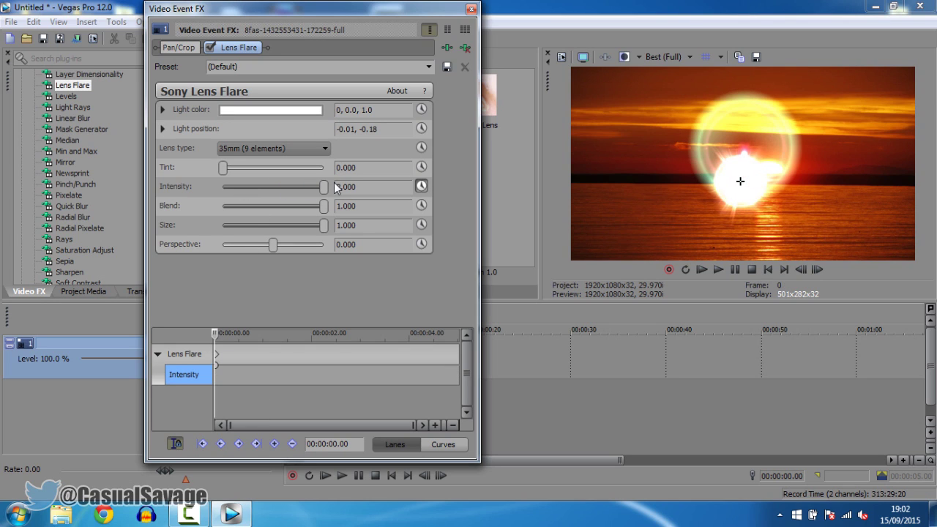
click(456, 374)
mouse_move(454, 339)
mouse_down()
mouse_move(463, 332)
mouse_move(454, 336)
mouse_up()
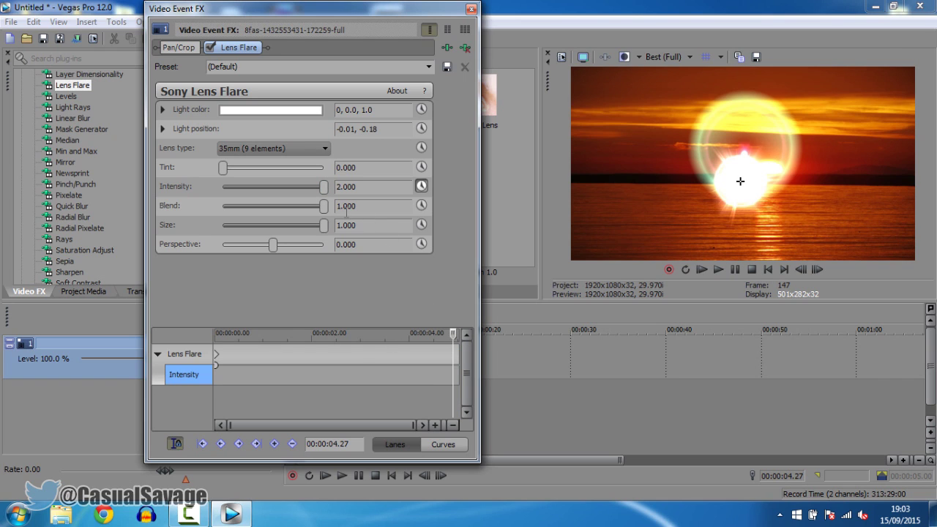
drag(299, 190, 223, 187)
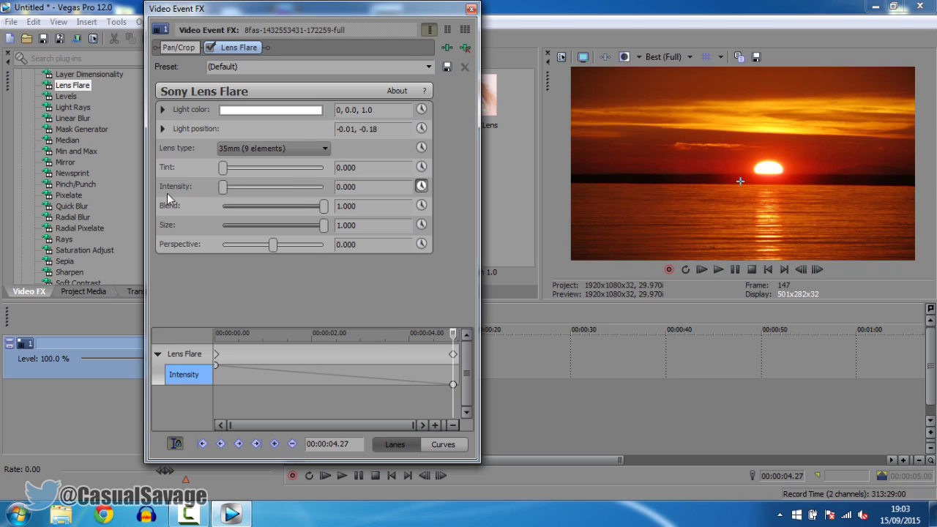
- Play the clip to preview the flare fade, then close Video Event FX
click(704, 270)
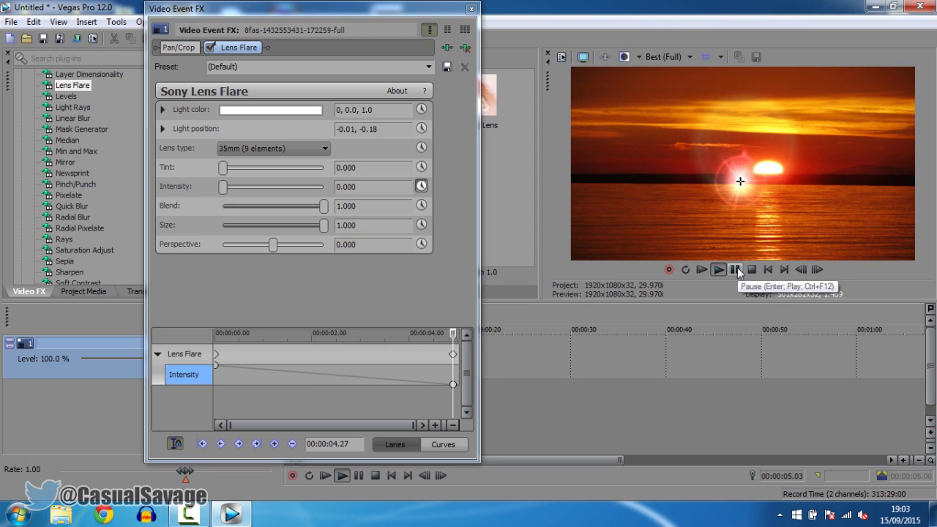
click(736, 270)
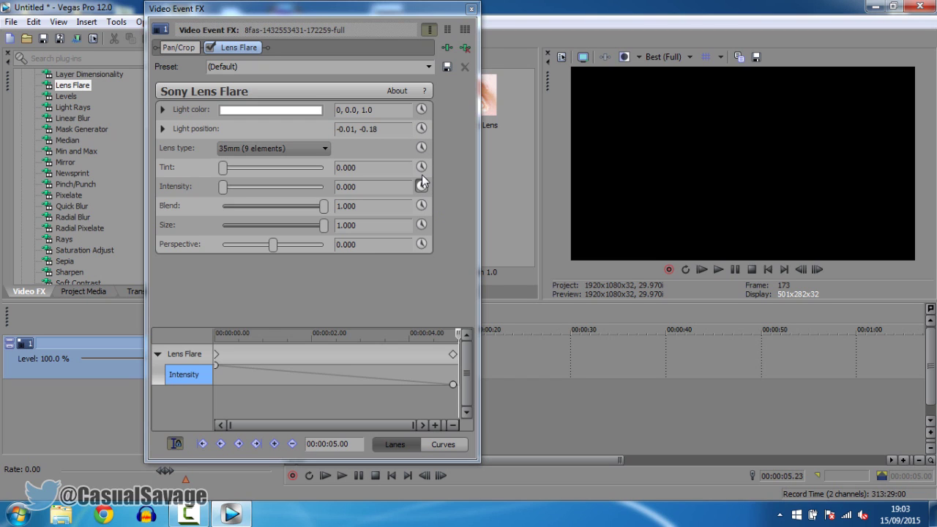
click(471, 10)
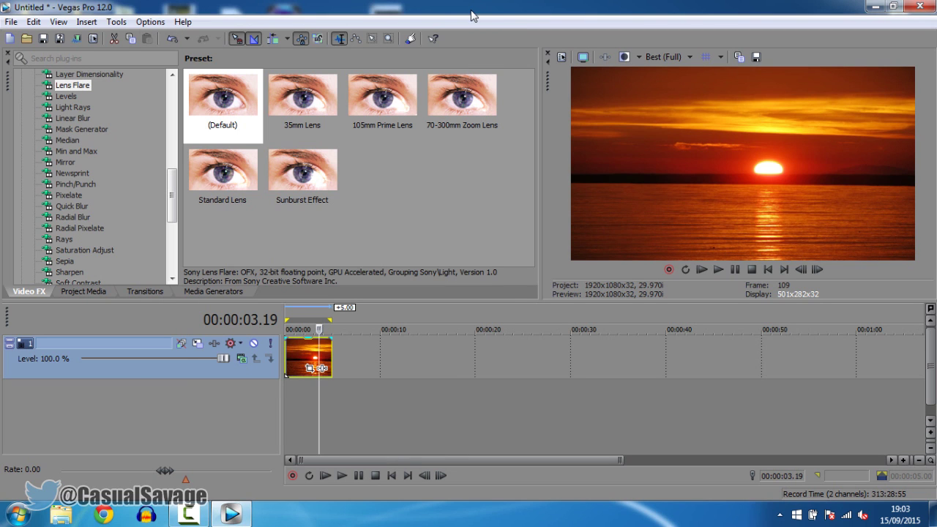